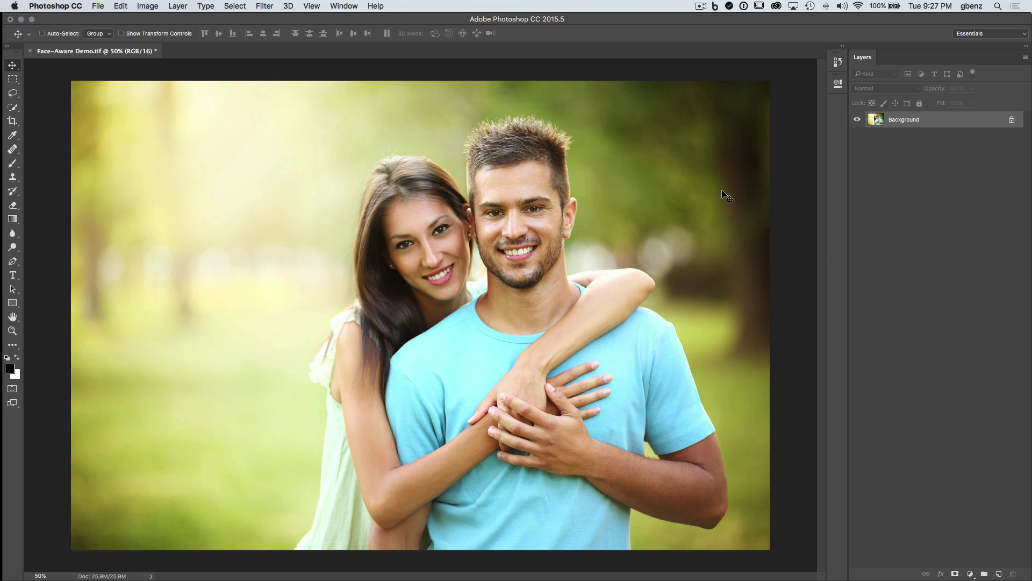
Convert the Background layer into a smart object named Layer 0 for smart filters.
left_click(264, 8)
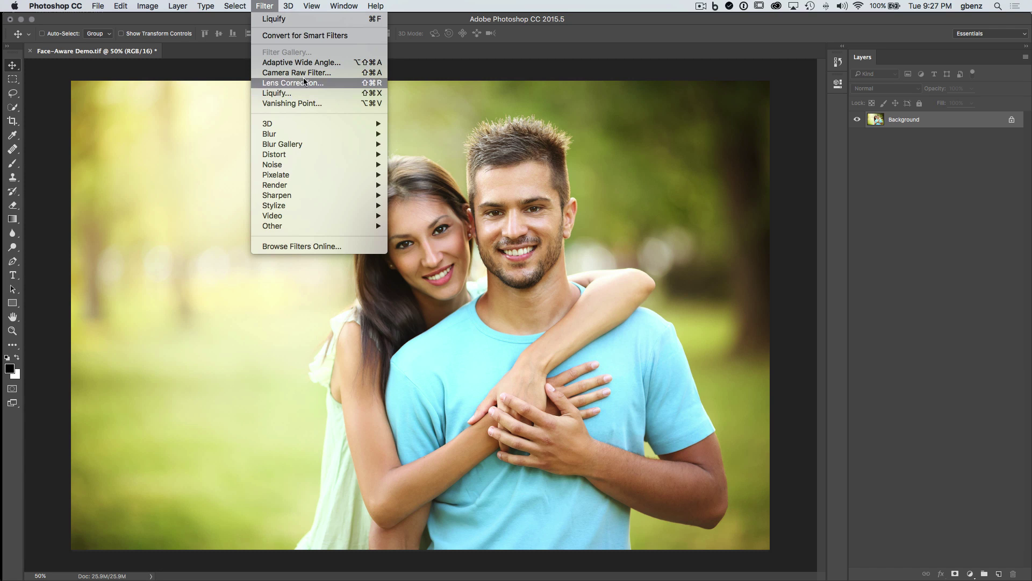
left_click(297, 37)
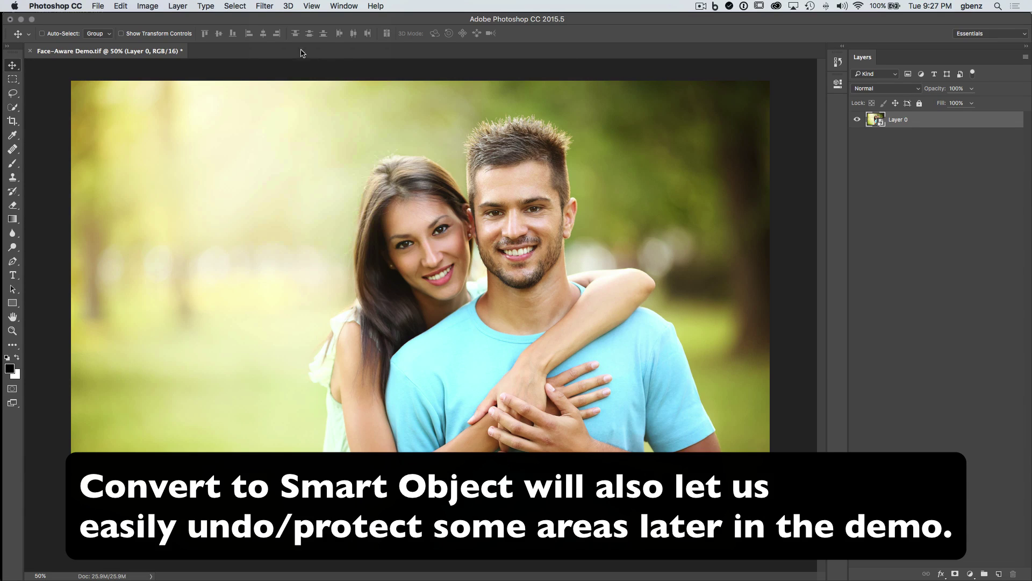
left_click(268, 6)
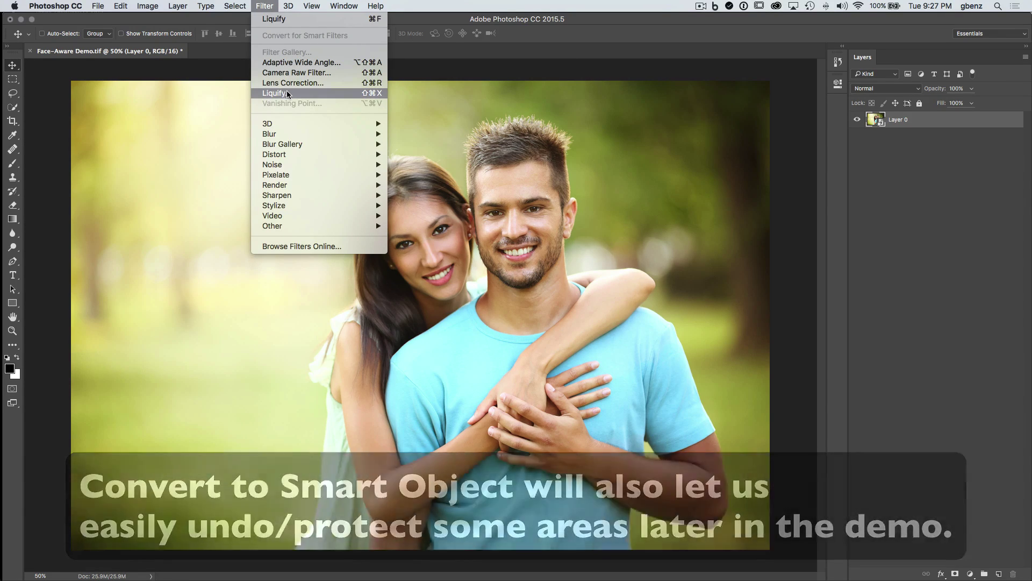
Open Liquify on the couple photo and confirm Face-Aware Liquify detects both faces.
left_click(286, 93)
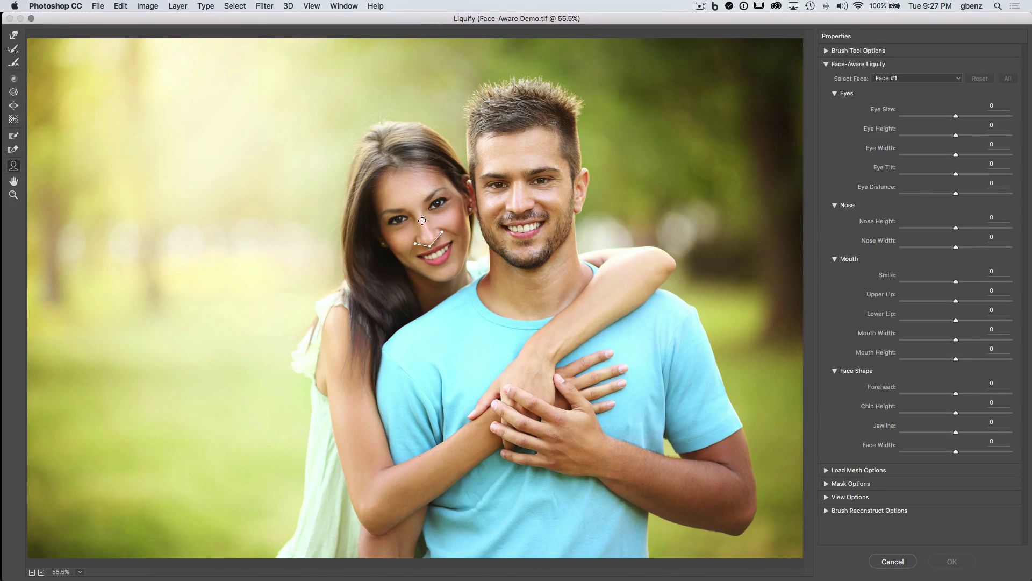
mouse_move(387, 222)
mouse_move(516, 231)
mouse_move(504, 207)
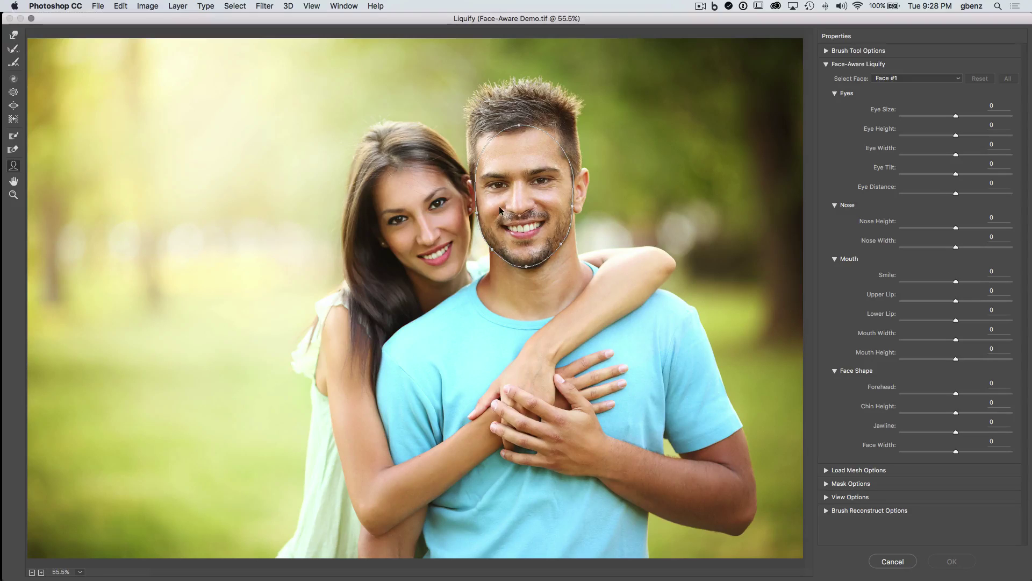
mouse_move(445, 220)
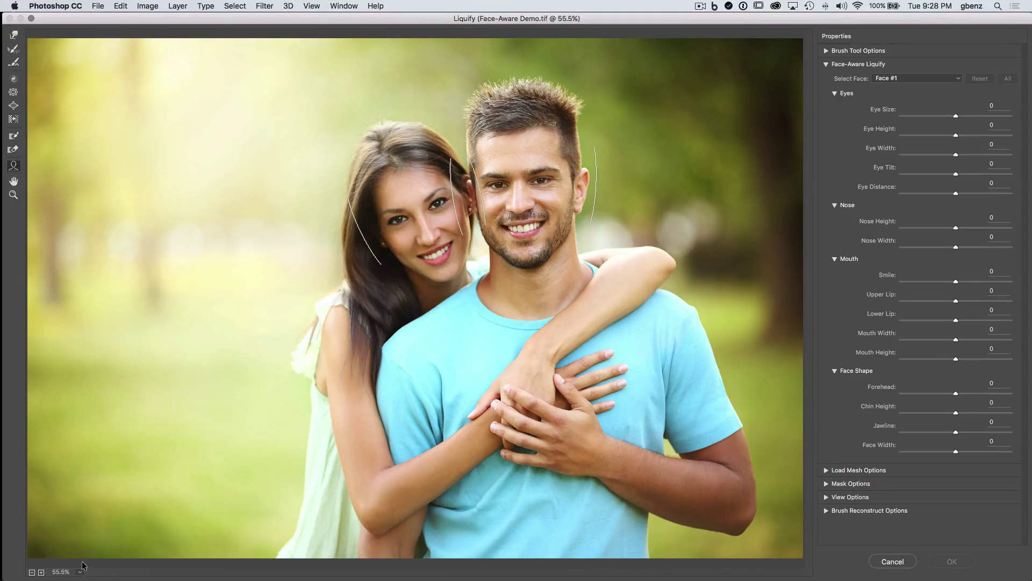
Zoom to 200% on the man's face and narrow his nose to Nose Width -52.
left_click(41, 572)
left_click(40, 572)
left_click(41, 572)
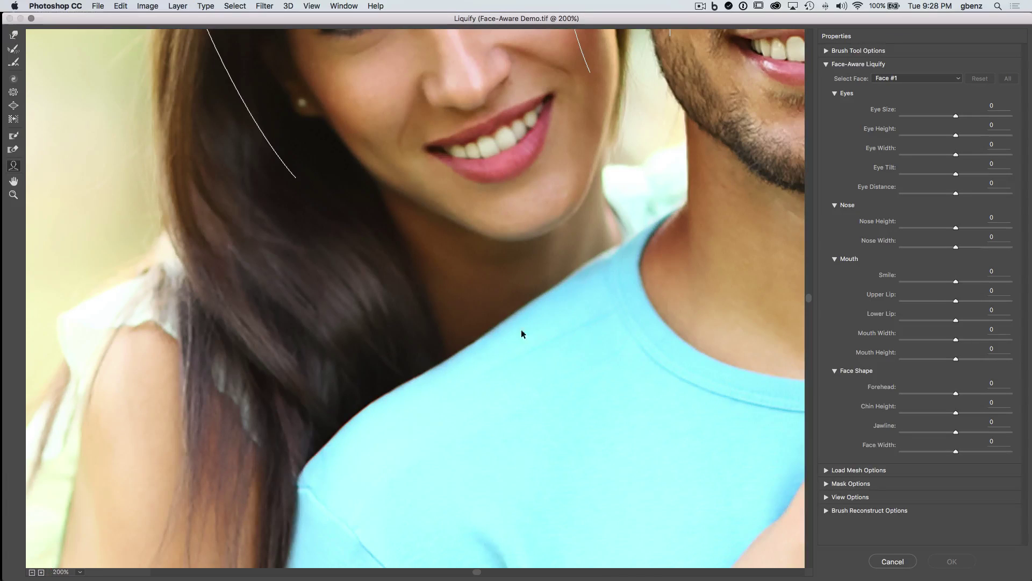
key("space")
mouse_move(693, 192)
left_mouse_down()
mouse_move(363, 574)
mouse_move(372, 554)
left_mouse_up()
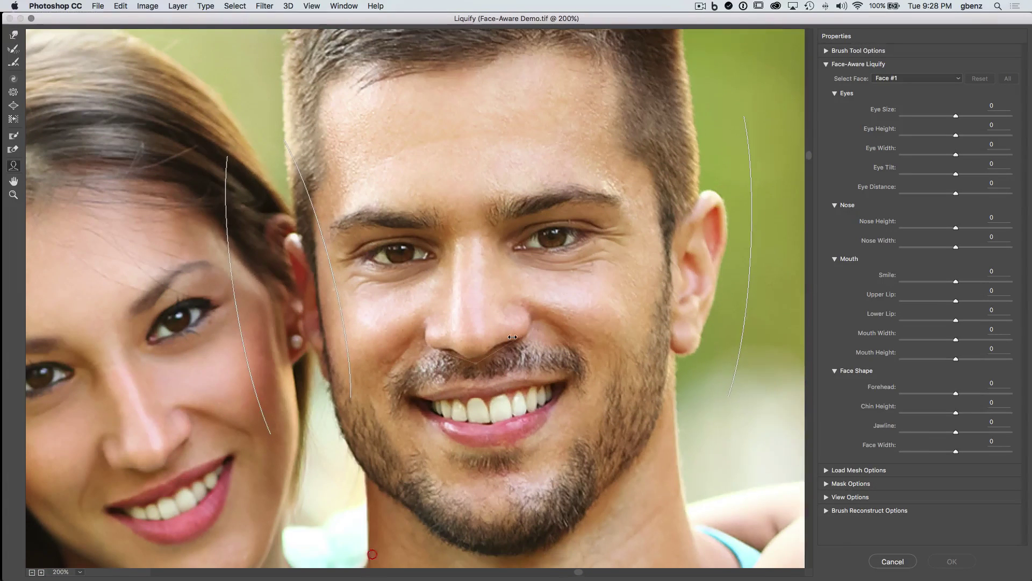
mouse_move(594, 230)
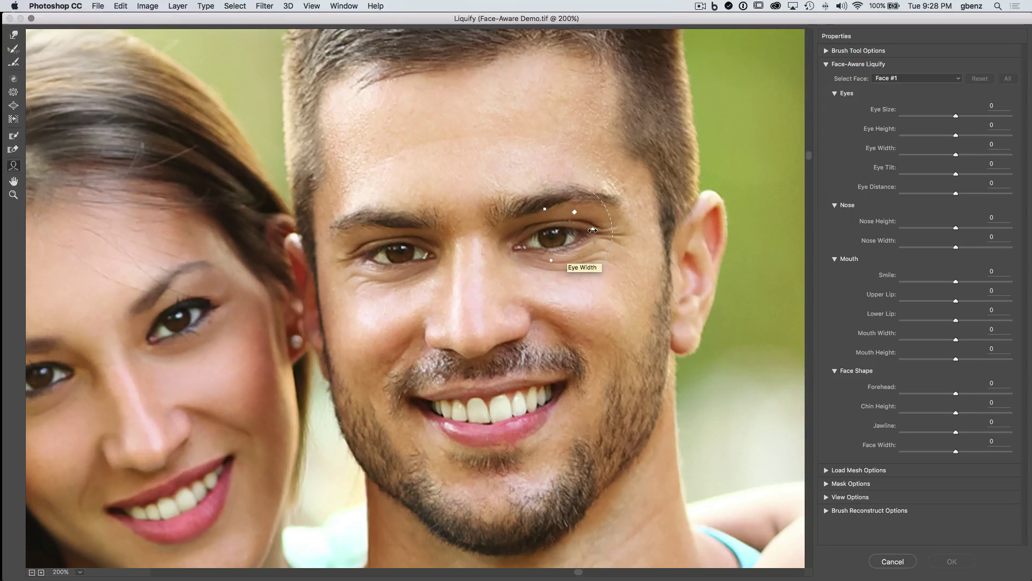
mouse_move(493, 350)
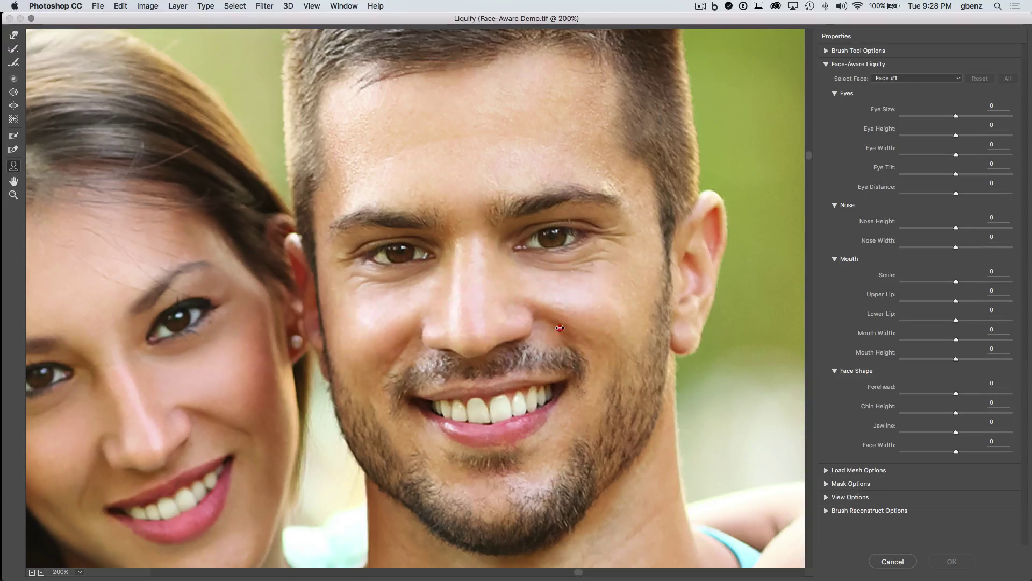
left_click_drag(527, 321, 539, 321)
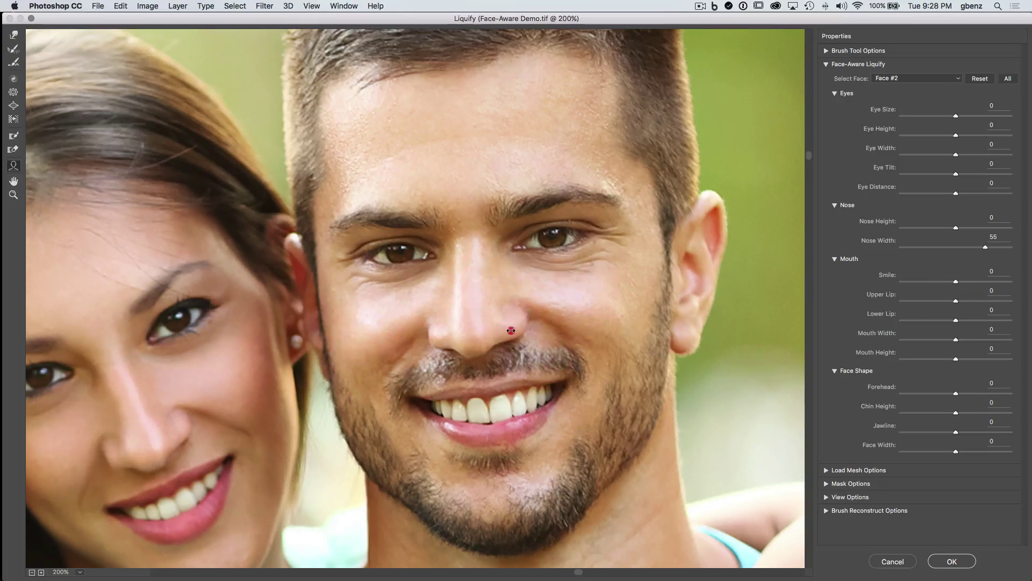
left_click_drag(508, 332, 494, 332)
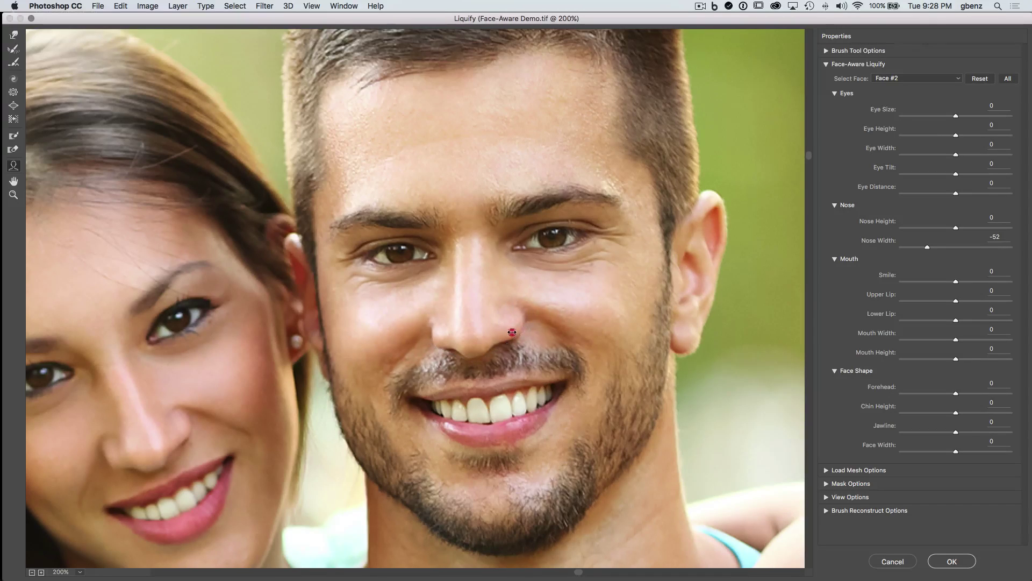
left_click(528, 327)
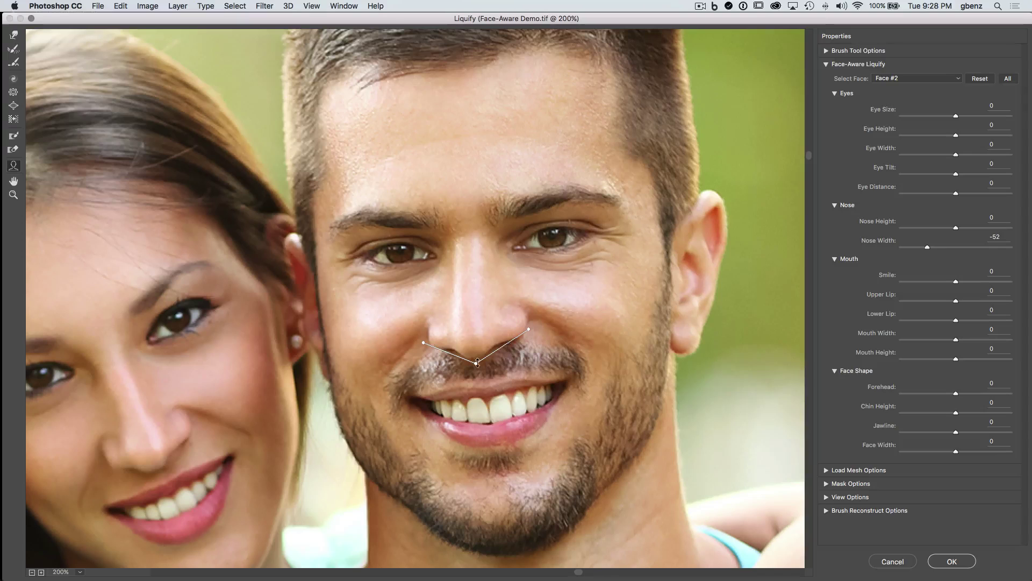
Lower the man's nose tip to Nose Height -18, then zoom the preview back to 100%.
left_click(475, 345)
left_click_drag(476, 345, 477, 367)
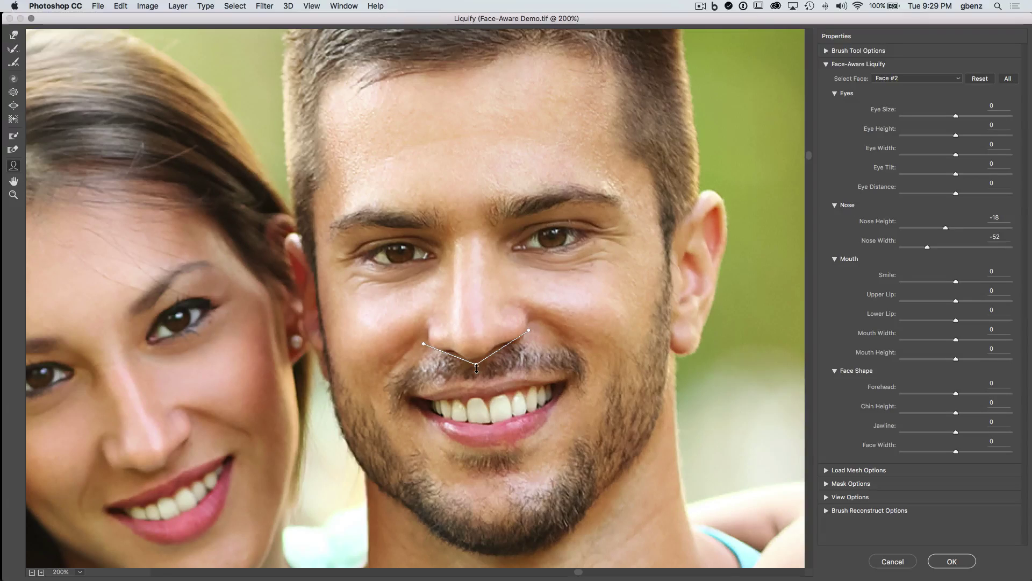
mouse_move(559, 290)
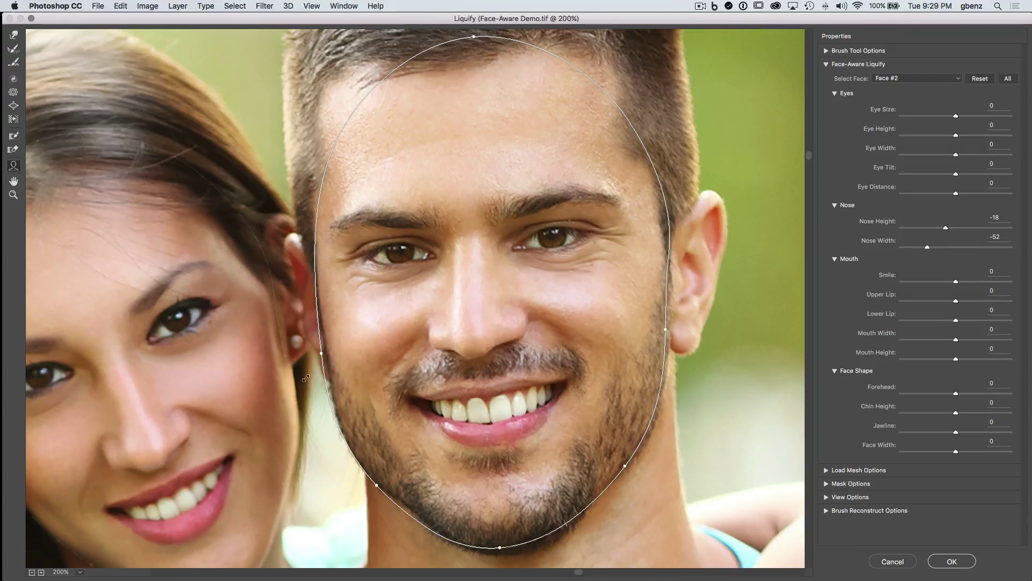
key("super+minus")
mouse_move(425, 304)
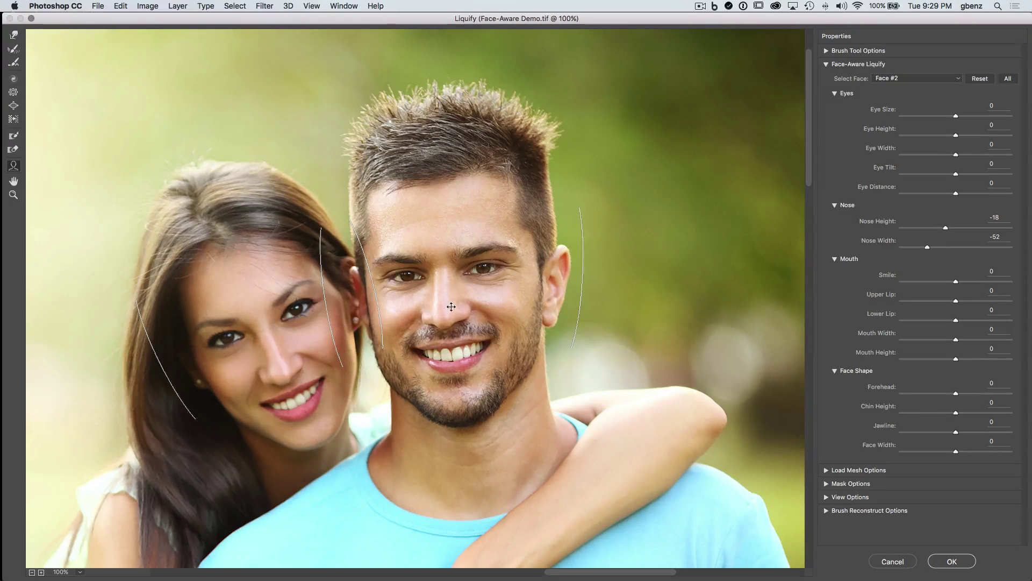
Narrow the man's nose (Face #2) to Nose Width -100.
left_click_drag(470, 315, 443, 313)
left_click_drag(901, 248, 963, 251)
left_click_drag(471, 316, 456, 316)
left_click_drag(950, 246, 888, 275)
Select the woman's face (Face #1) and narrow her nose to Nose Width -100.
left_click(895, 78)
left_click(892, 69)
left_click_drag(955, 250, 933, 257)
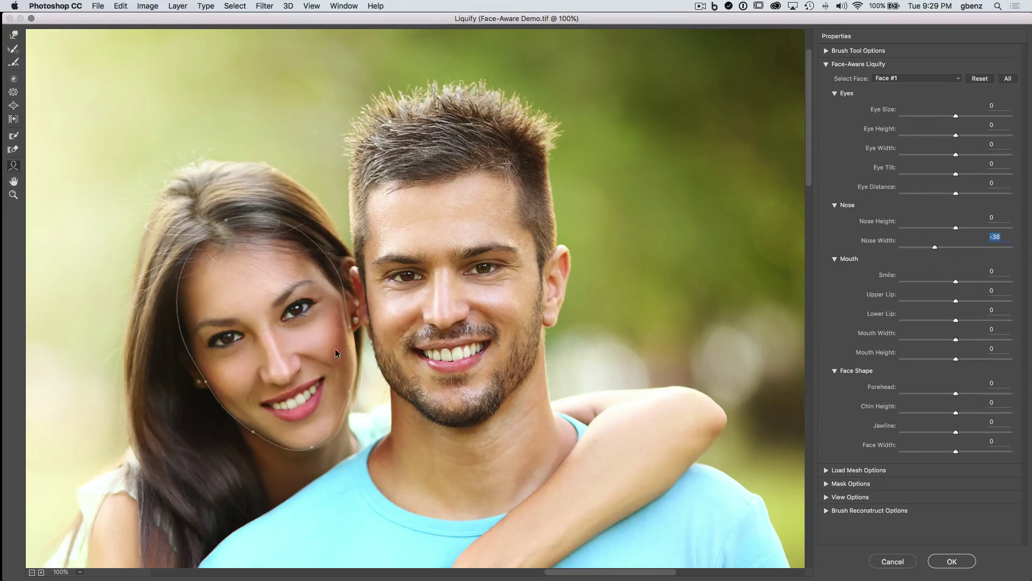
left_click_drag(299, 365, 281, 365)
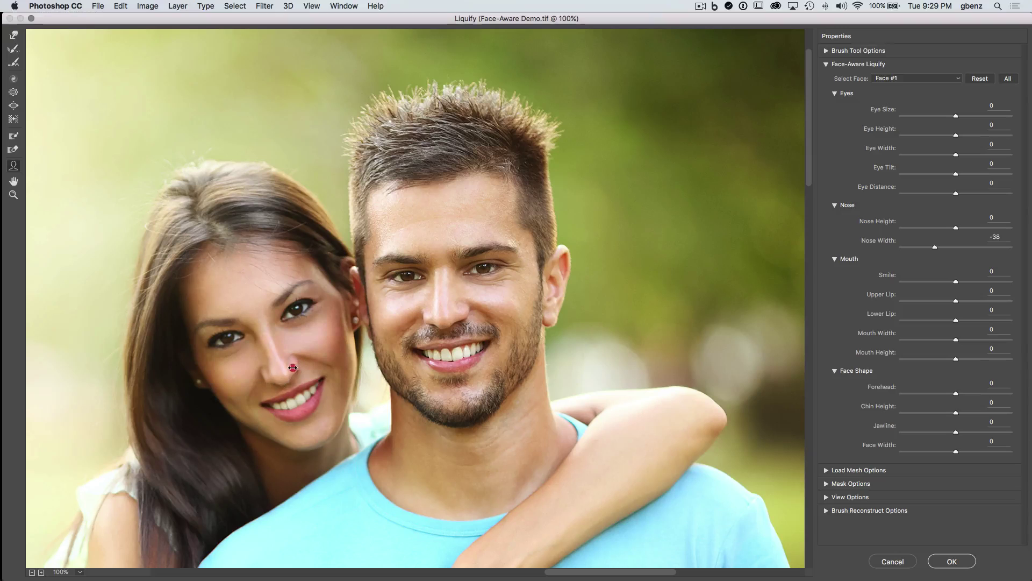
Fill out the man's lower lip to Lower Lip 30.
mouse_move(454, 367)
left_click_drag(454, 366, 451, 362)
left_click(894, 78)
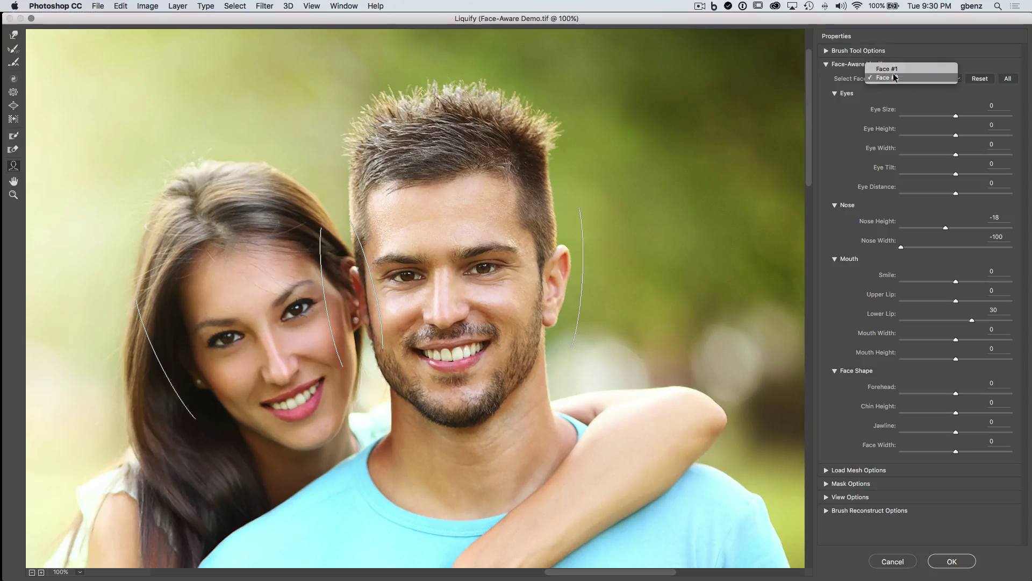
Keeping Face #2, widen and tilt the man's eyes to Eye Width 23 and Eye Tilt -46.
left_click(835, 125)
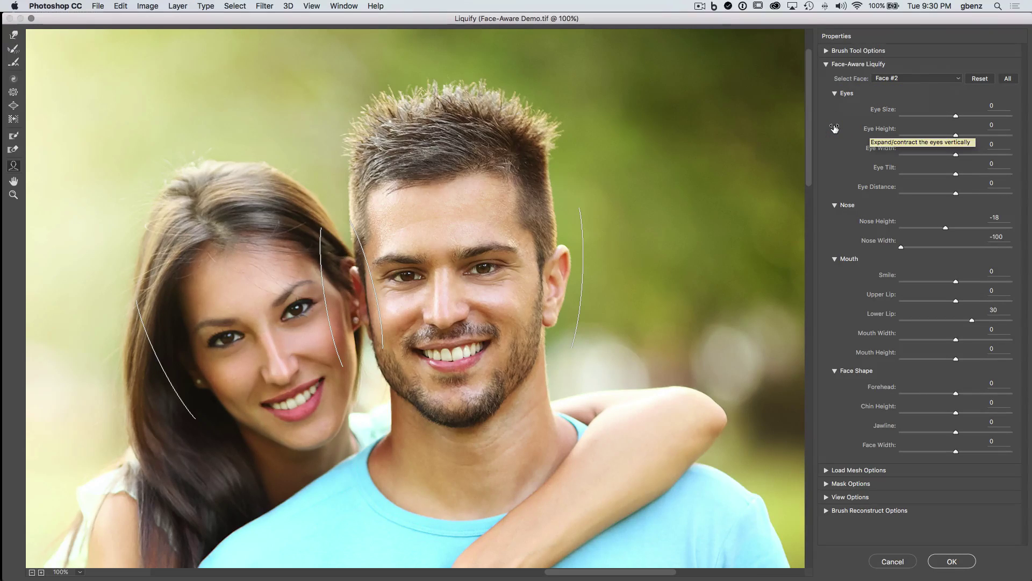
mouse_move(493, 274)
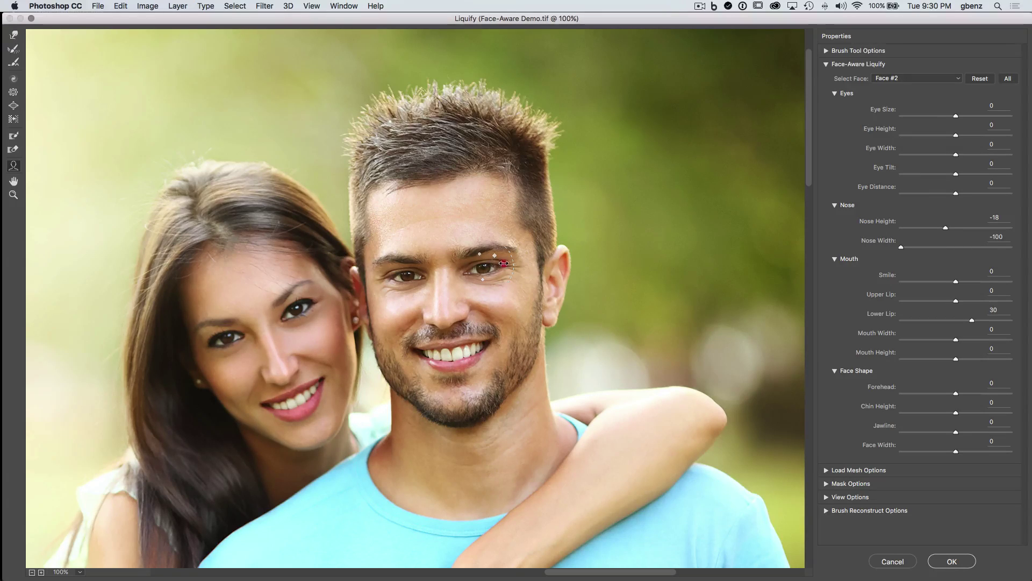
mouse_move(504, 264)
left_mouse_down()
mouse_move(485, 285)
mouse_move(477, 243)
mouse_move(516, 256)
left_mouse_up()
left_click_drag(511, 246, 515, 265)
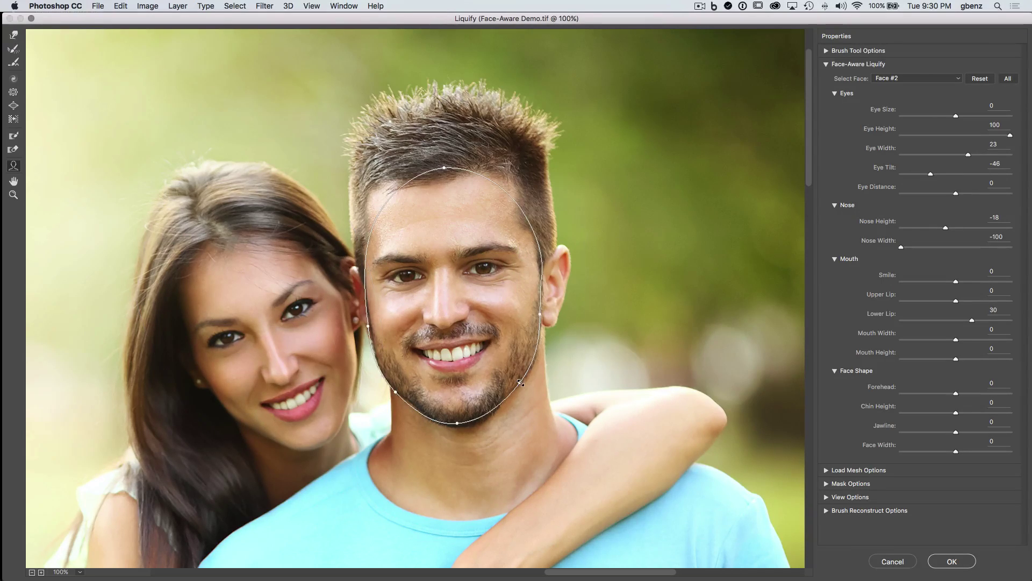
Reshape the man's face: Jawline -42, Chin Height 61, Forehead 18, and Smile 38.
mouse_move(532, 394)
left_mouse_down()
mouse_move(504, 374)
mouse_move(535, 396)
mouse_move(521, 389)
left_mouse_up()
mouse_move(458, 426)
left_mouse_down()
mouse_move(456, 453)
mouse_move(450, 399)
mouse_move(453, 407)
left_mouse_up()
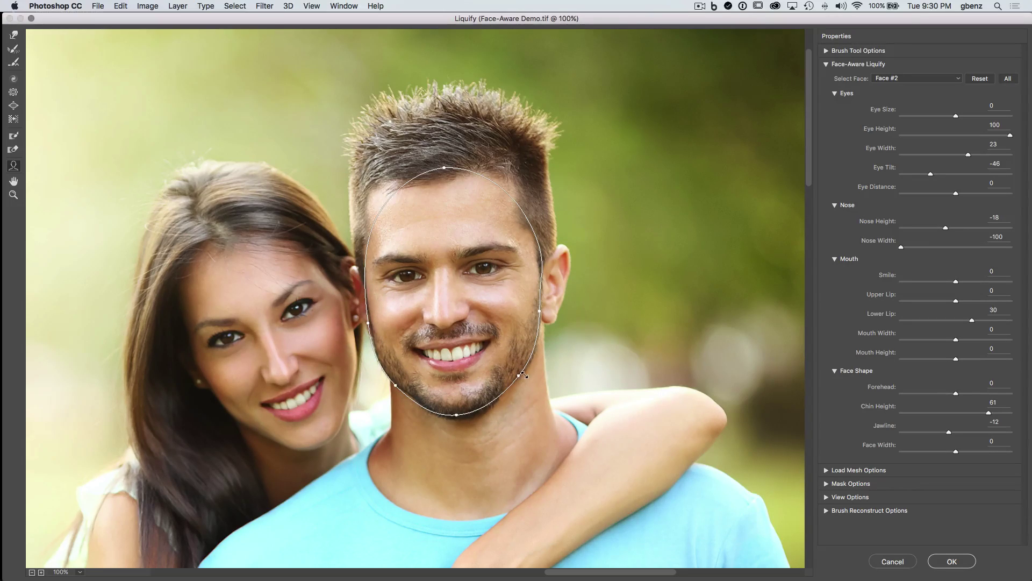
left_click_drag(520, 373, 514, 374)
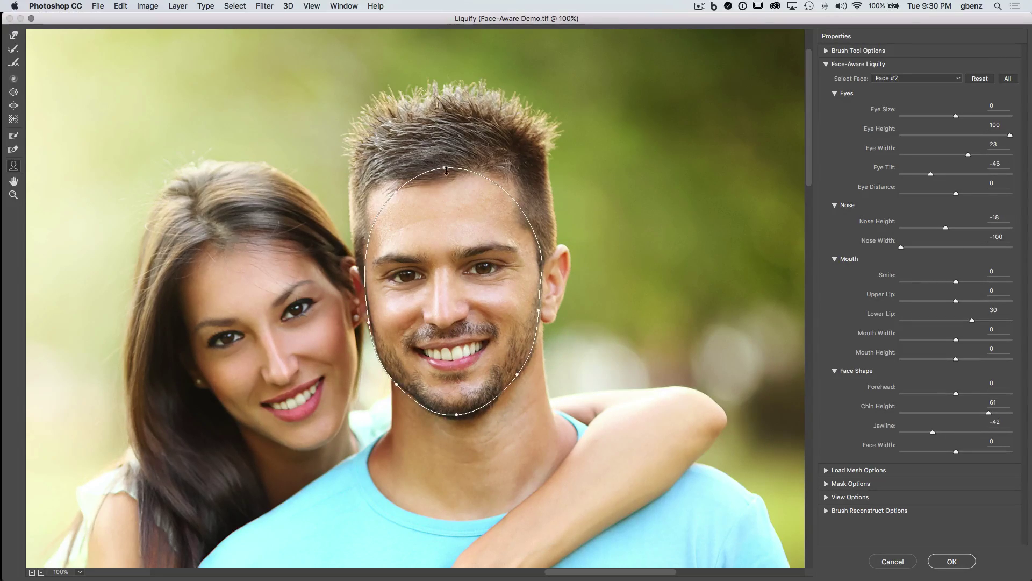
mouse_move(445, 170)
left_mouse_down()
mouse_move(443, 184)
mouse_move(441, 159)
mouse_move(444, 167)
left_mouse_up()
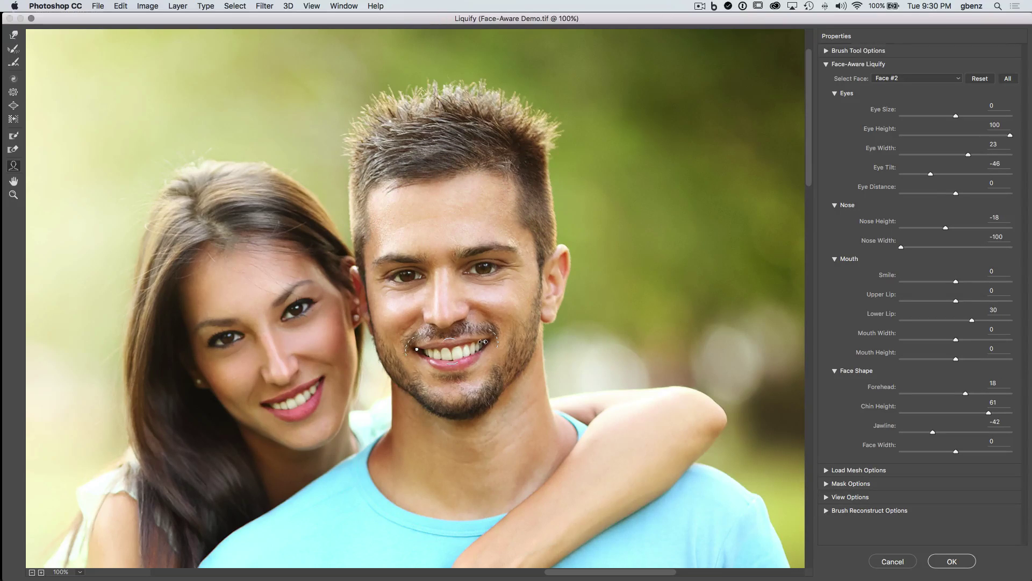
mouse_move(484, 341)
left_mouse_down()
mouse_move(494, 332)
mouse_move(489, 348)
mouse_move(491, 330)
left_mouse_up()
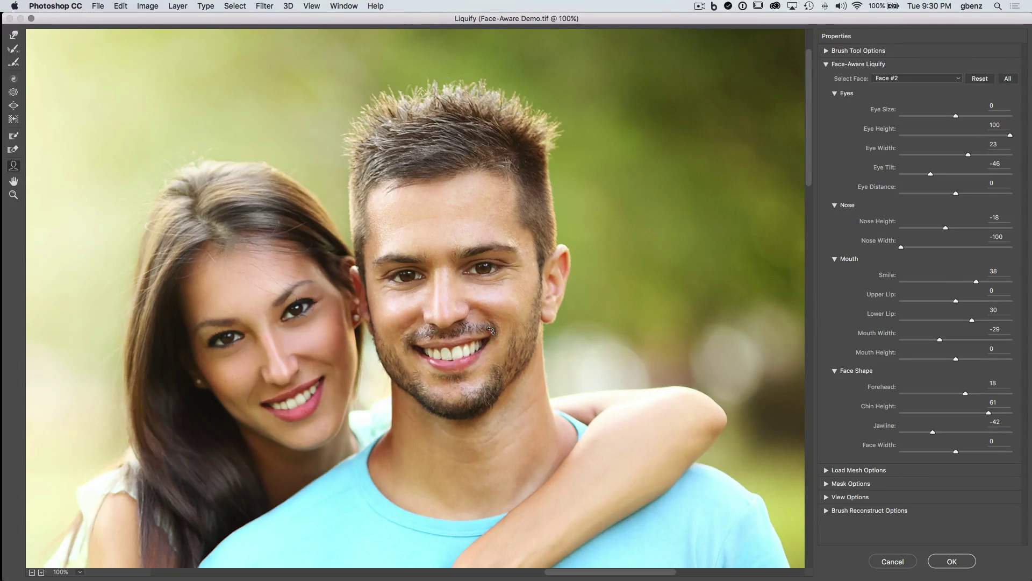
Raise the woman's Eye Height to 50, restore the man's eye height, and apply Liquify.
left_click(288, 298)
left_click_drag(305, 328, 311, 302)
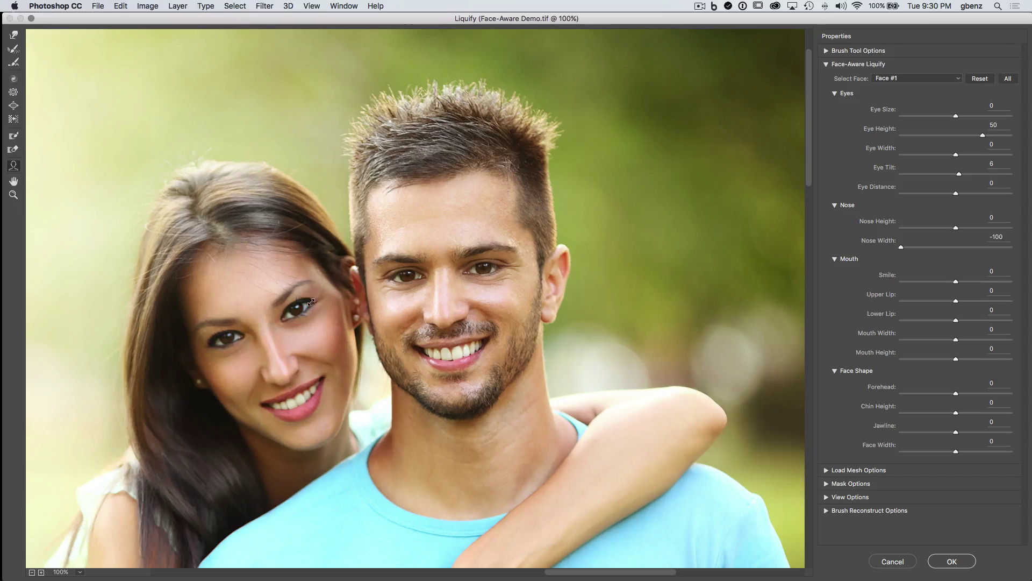
mouse_move(444, 285)
mouse_move(485, 277)
left_click_drag(483, 278, 483, 276)
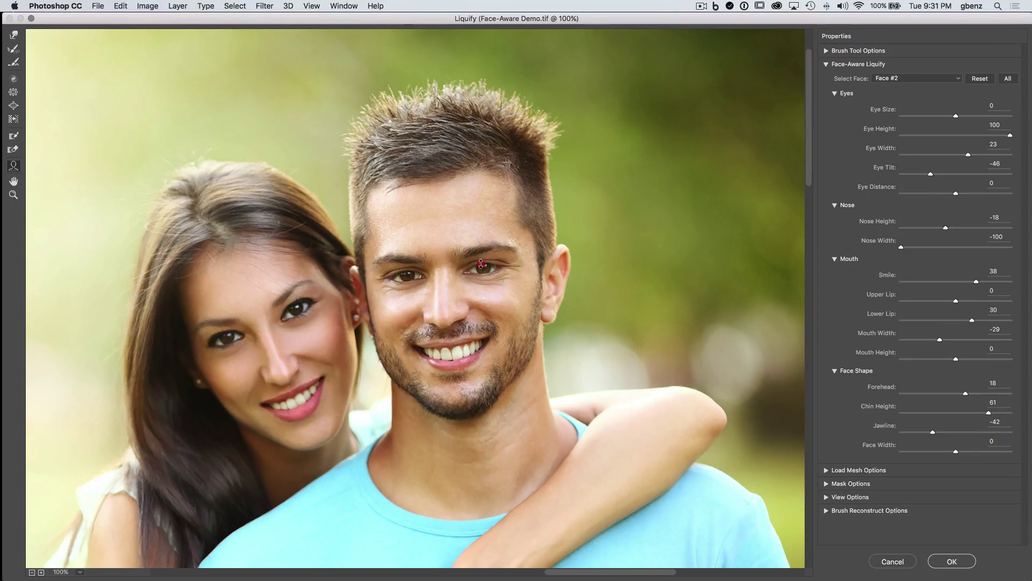
left_click_drag(479, 253, 478, 252)
left_click_drag(409, 279, 375, 279)
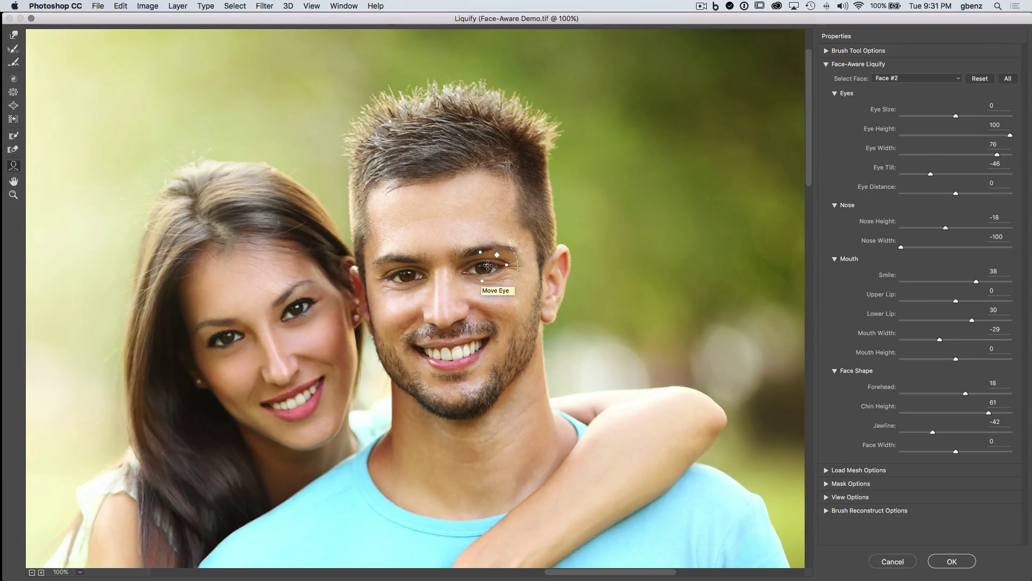
left_click(949, 561)
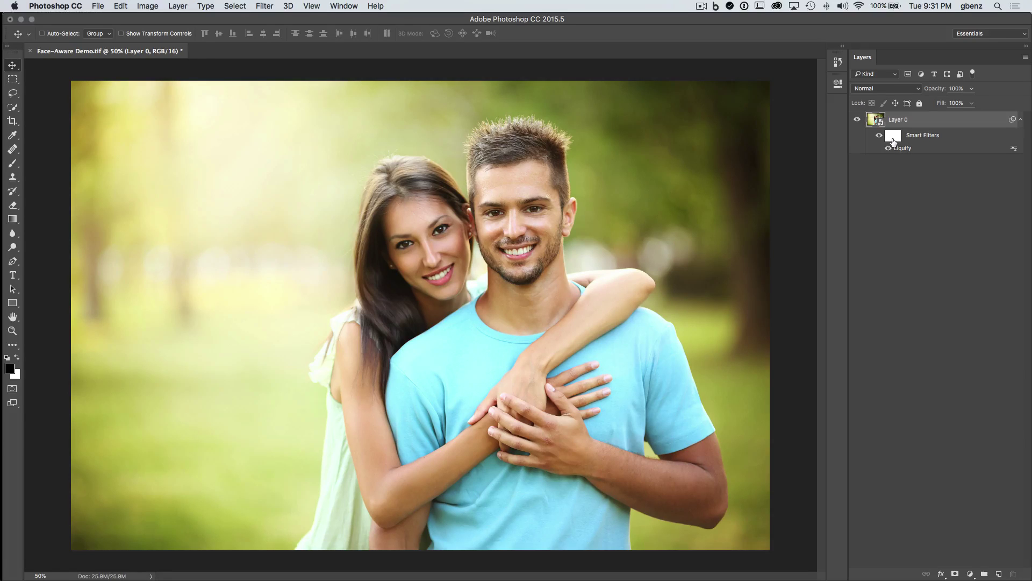
Paint black on the Liquify smart filter mask over the man's eye at 200% zoom.
left_click(892, 138)
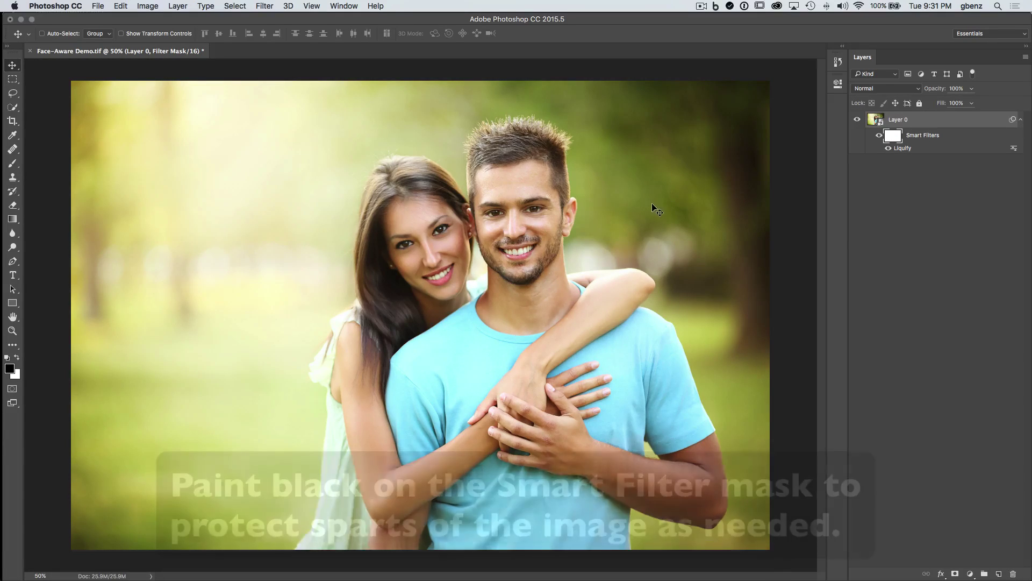
key("super+plus")
key("super+plus")
key("super+plus")
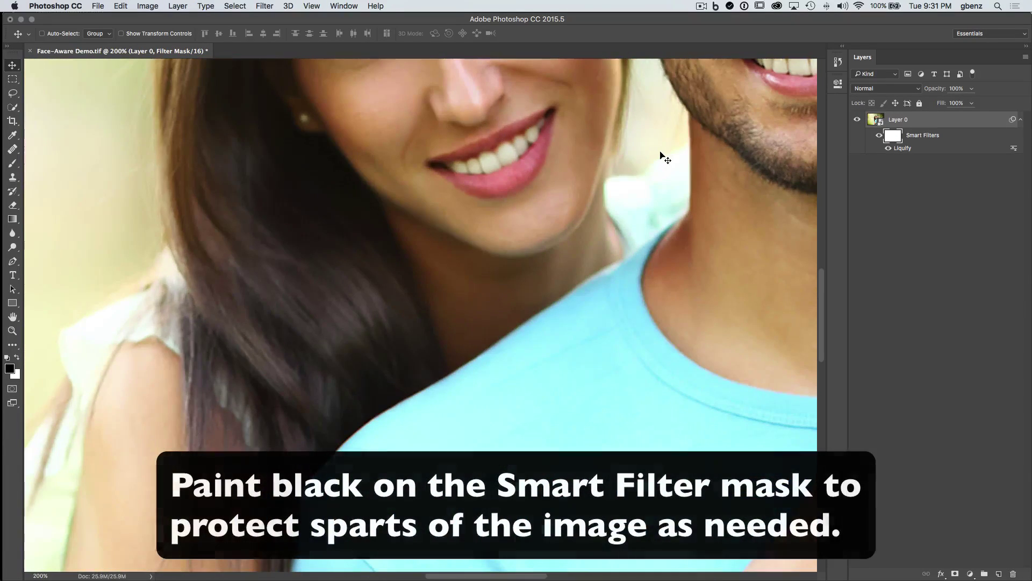
left_click_drag(540, 244, 357, 377)
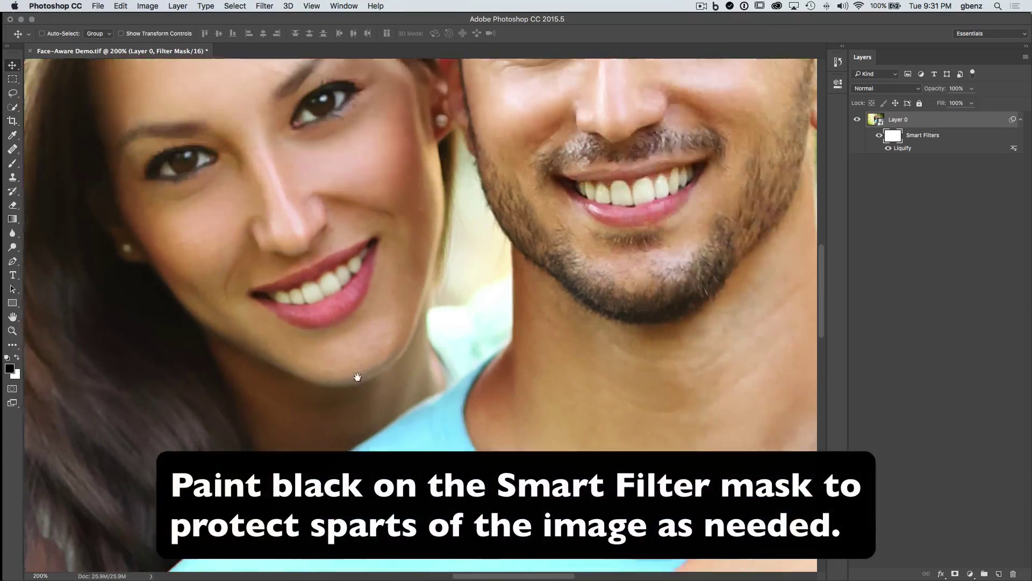
left_click_drag(490, 208, 253, 403)
key("b")
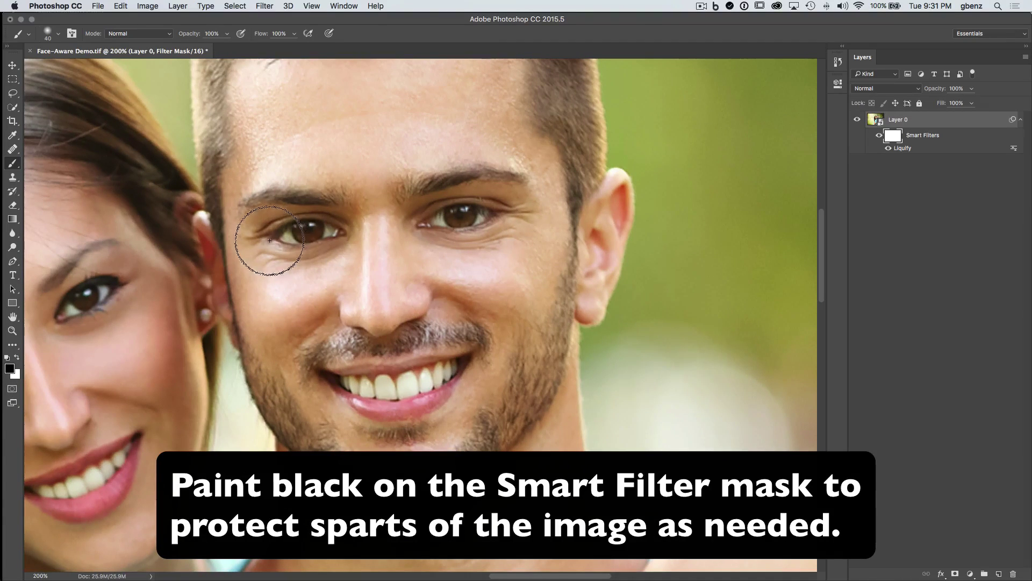
mouse_move(303, 233)
left_mouse_down()
mouse_move(341, 238)
mouse_move(295, 231)
mouse_move(270, 244)
mouse_move(306, 251)
mouse_move(337, 243)
mouse_move(333, 230)
mouse_move(298, 222)
mouse_move(263, 233)
mouse_move(263, 244)
mouse_move(296, 250)
mouse_move(328, 252)
mouse_move(334, 241)
mouse_move(282, 232)
mouse_move(315, 240)
left_mouse_up()
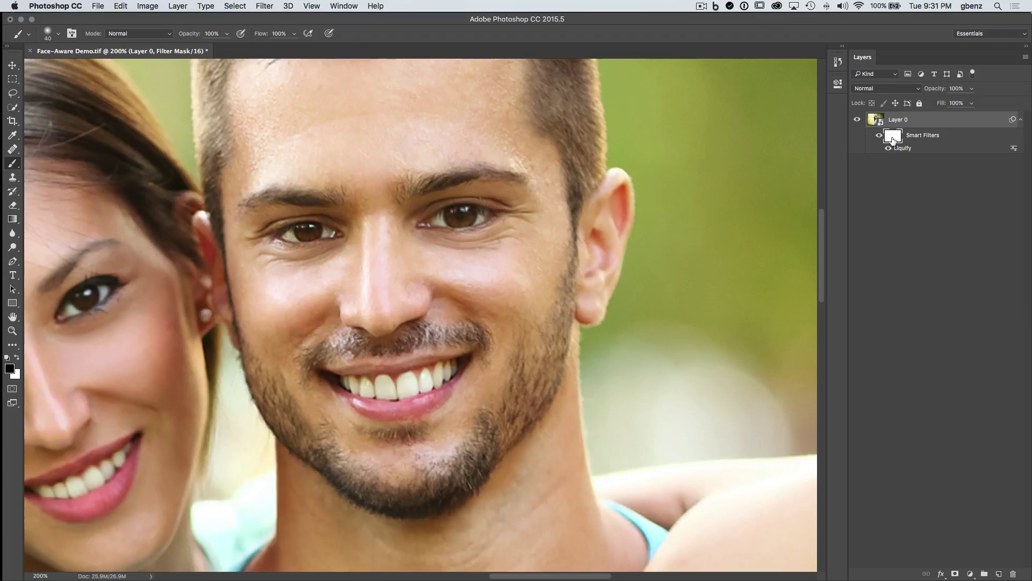
left_click(892, 138, "alt")
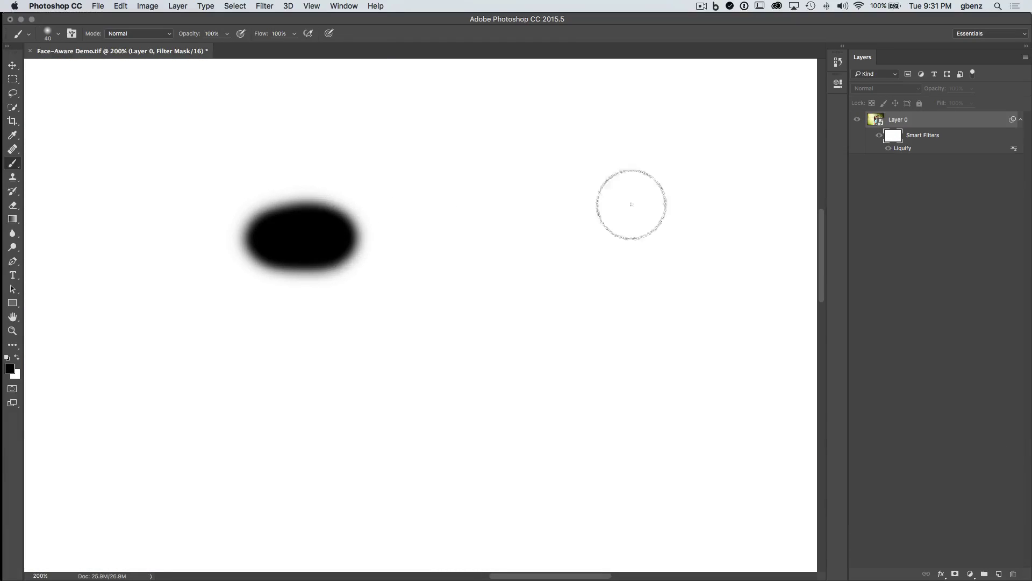
left_click(892, 137, "alt")
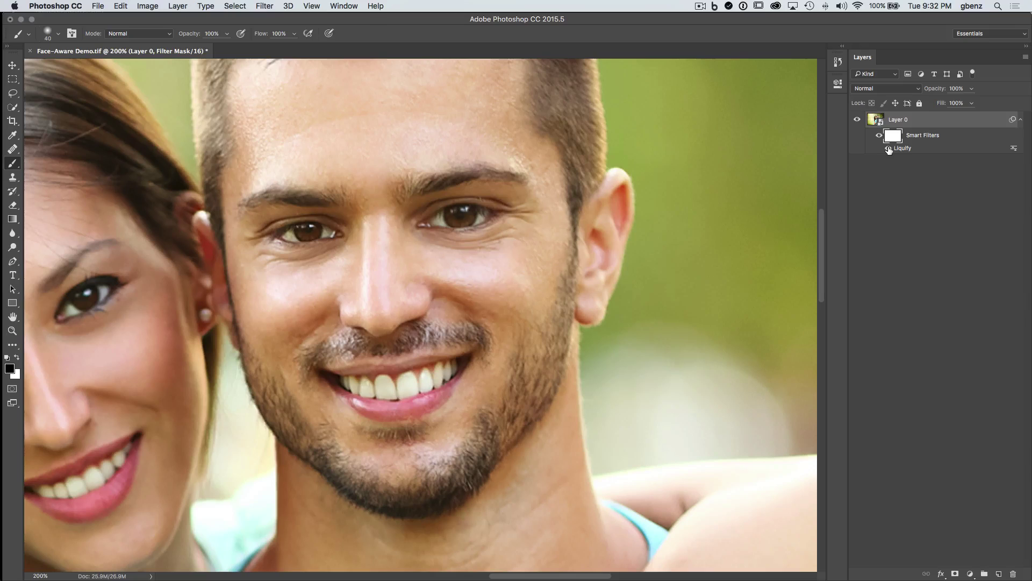
left_click(888, 148)
left_click(888, 149)
left_click(888, 149)
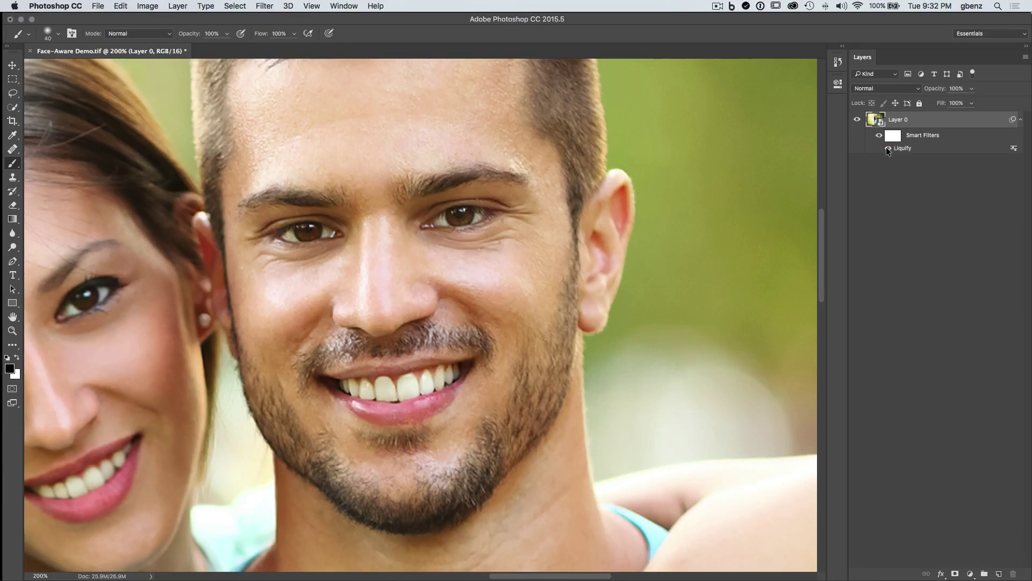
left_click(888, 149)
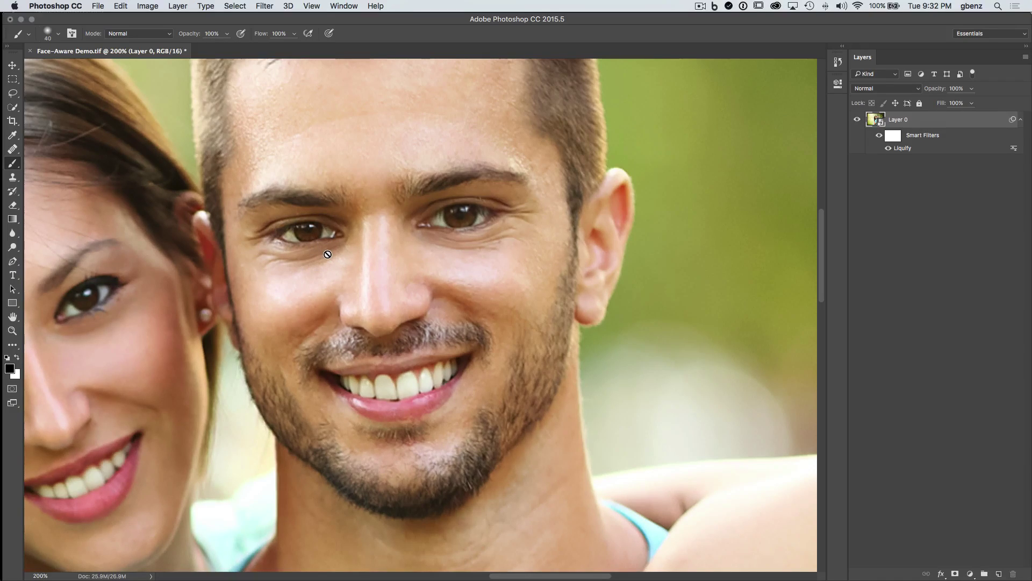
key("super+minus")
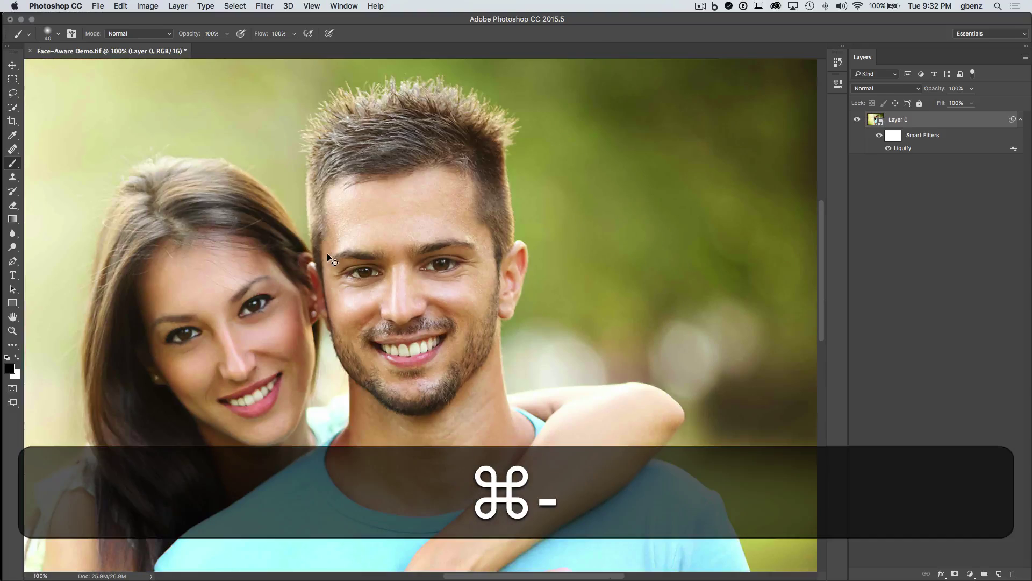
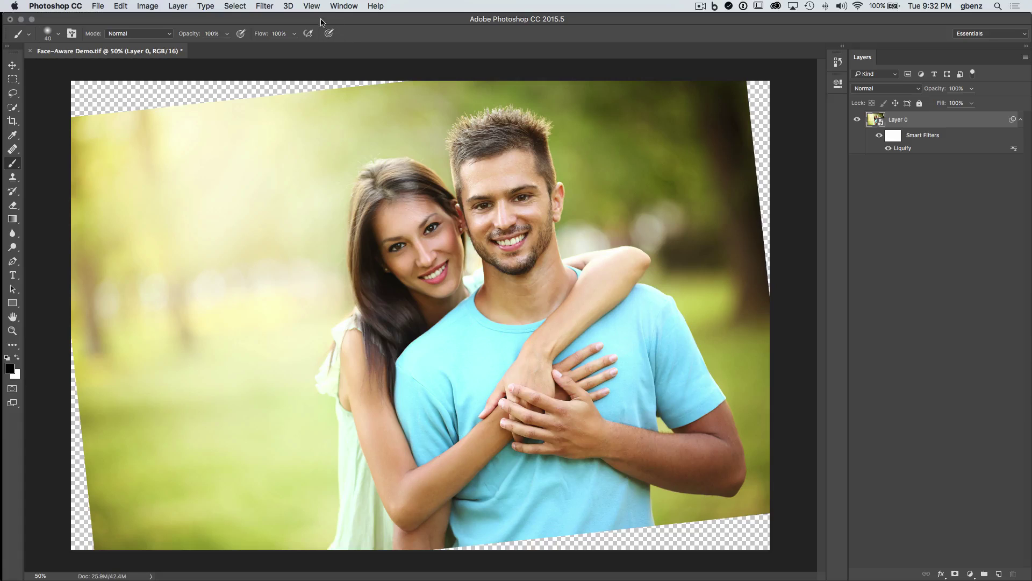
left_click(267, 6)
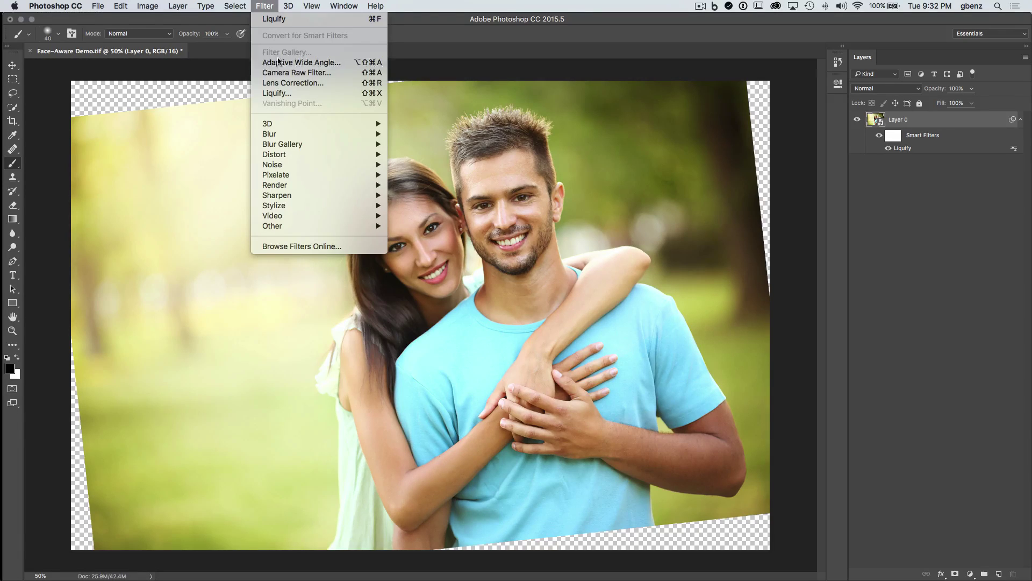
left_click(283, 93)
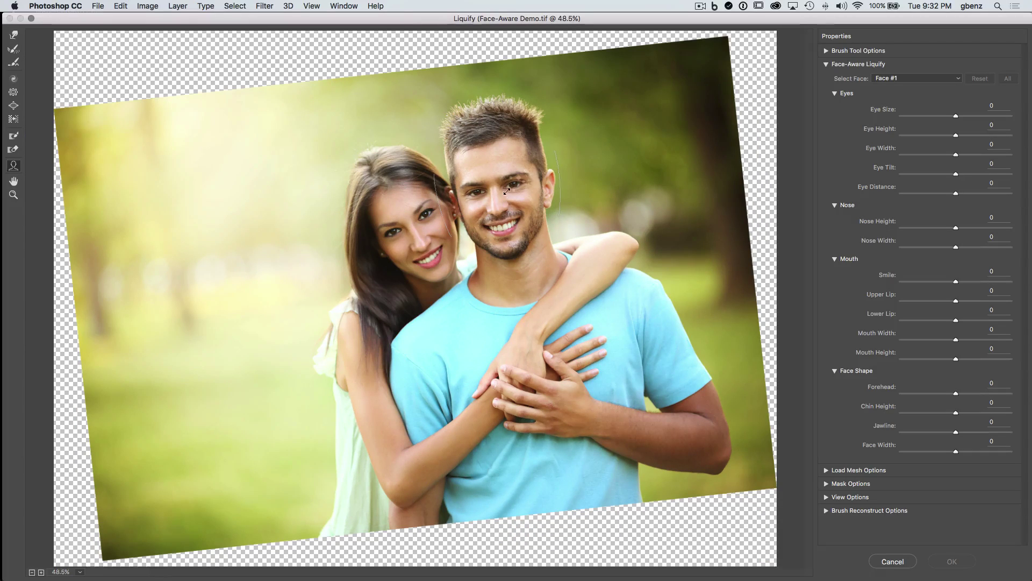
mouse_move(463, 228)
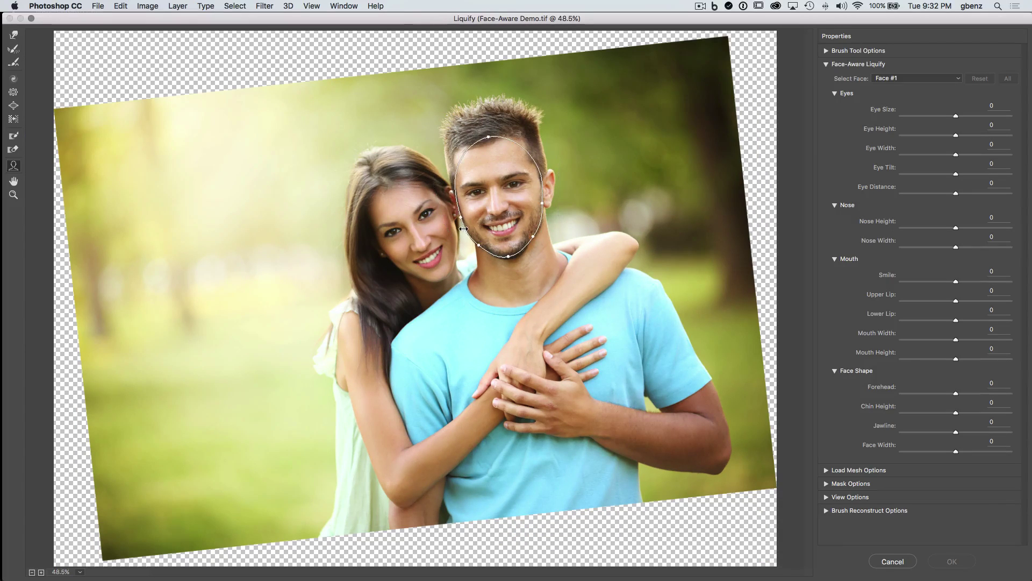
mouse_move(507, 203)
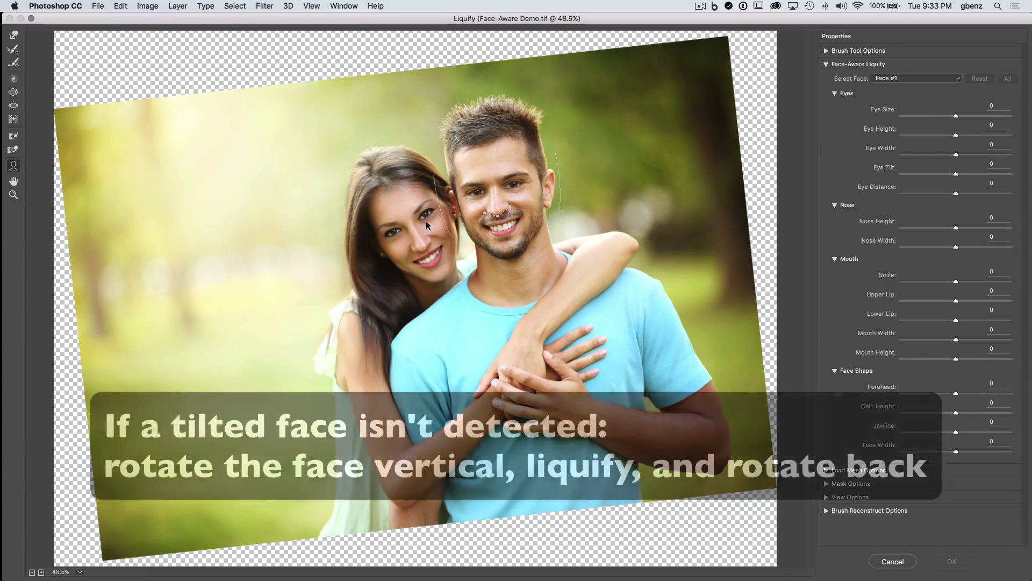
left_click(892, 561)
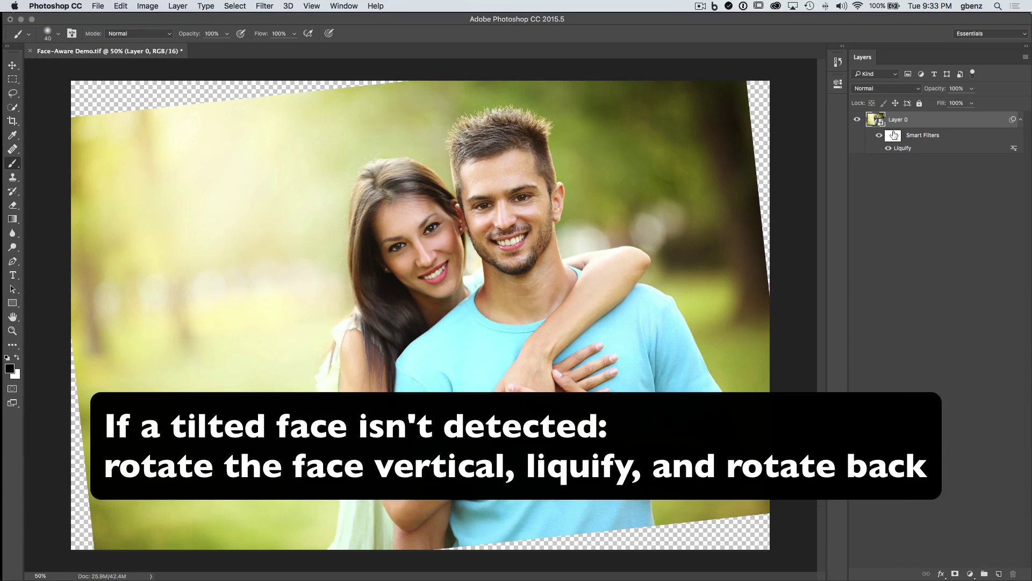
Rasterize Layer 0, flattening its Liquify smart filter into the pixels.
left_click(888, 149)
right_click(902, 121)
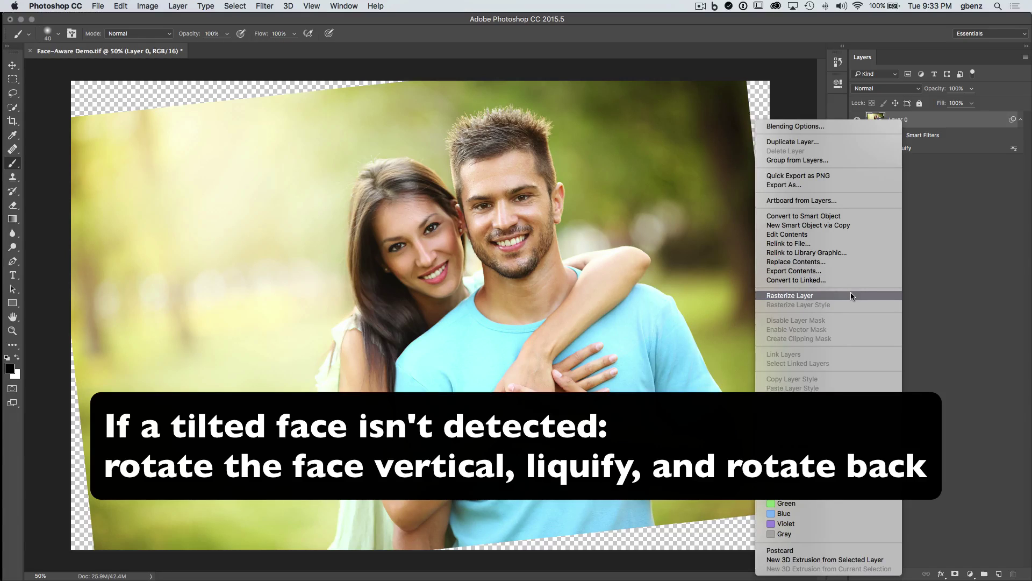
left_click(912, 282)
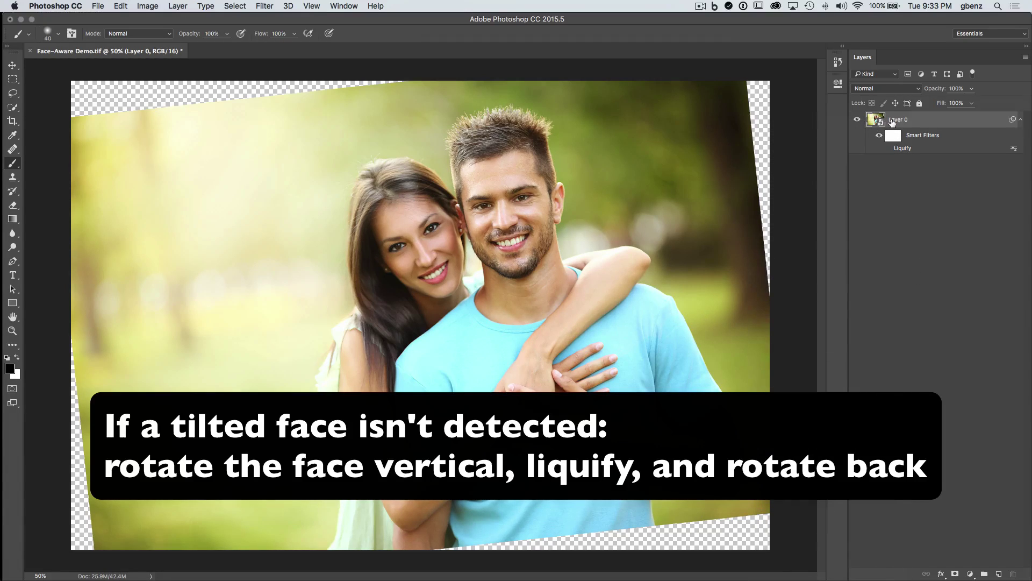
right_click(890, 123)
left_click(793, 294)
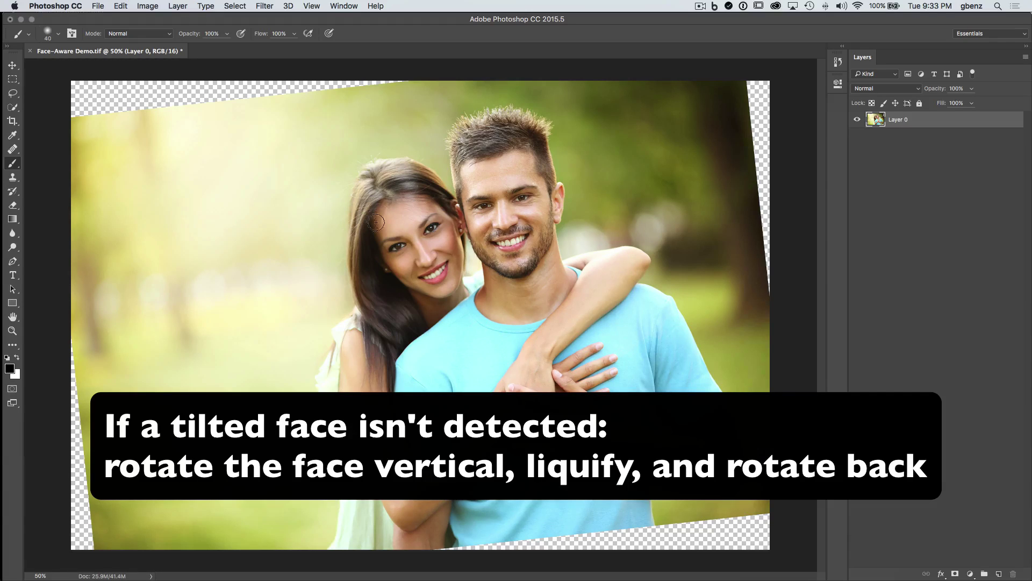
Rotate Layer 0 by 16.37° with Free Transform so the couple's faces stand upright.
key("super+t")
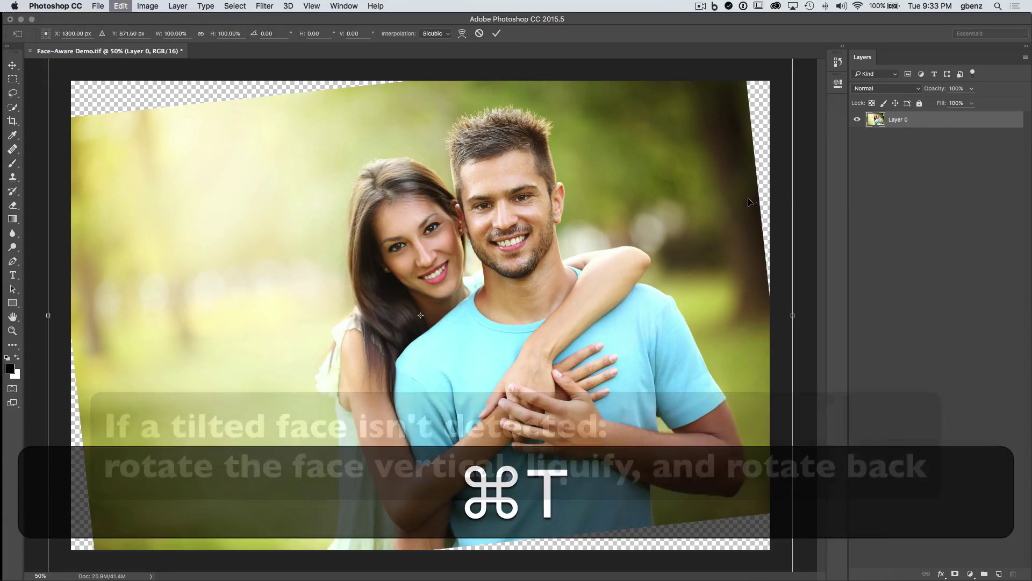
left_click_drag(799, 166, 793, 268)
key("super+z")
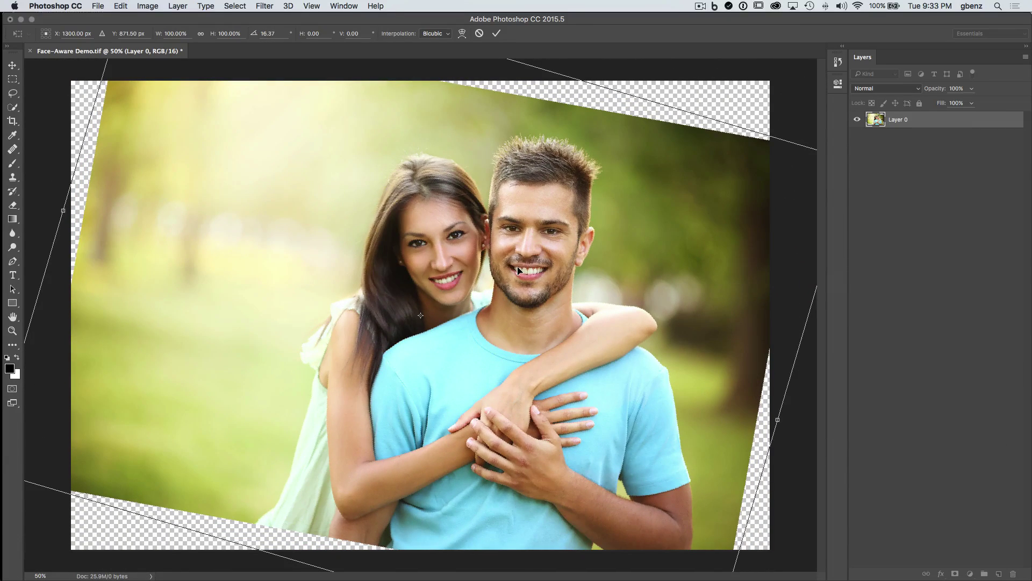
key("Return")
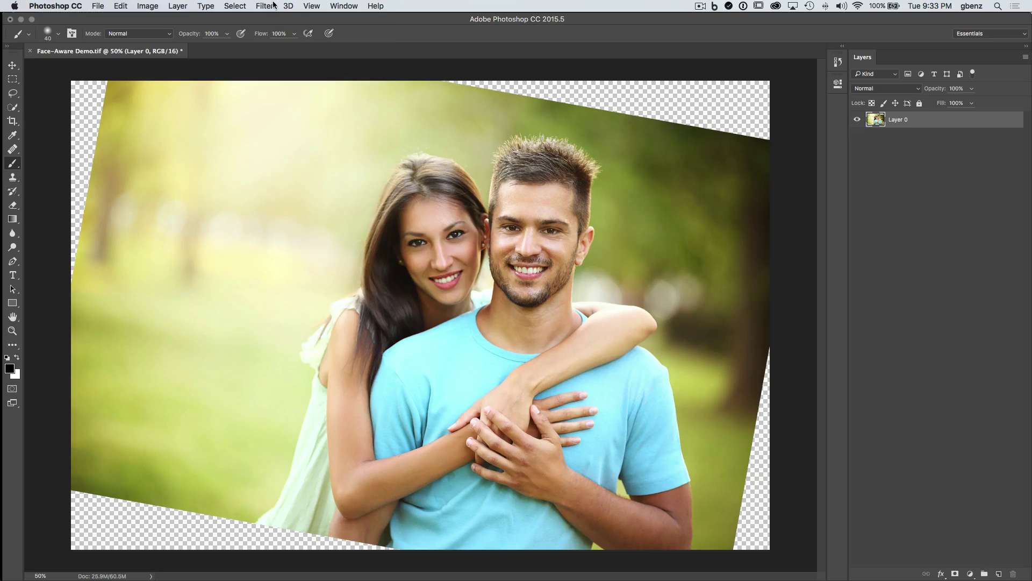
left_click(267, 6)
Check the rotated photo in Liquify without applying, then rotate Layer 0 back about 10.23° to fill the canvas.
left_click(289, 94)
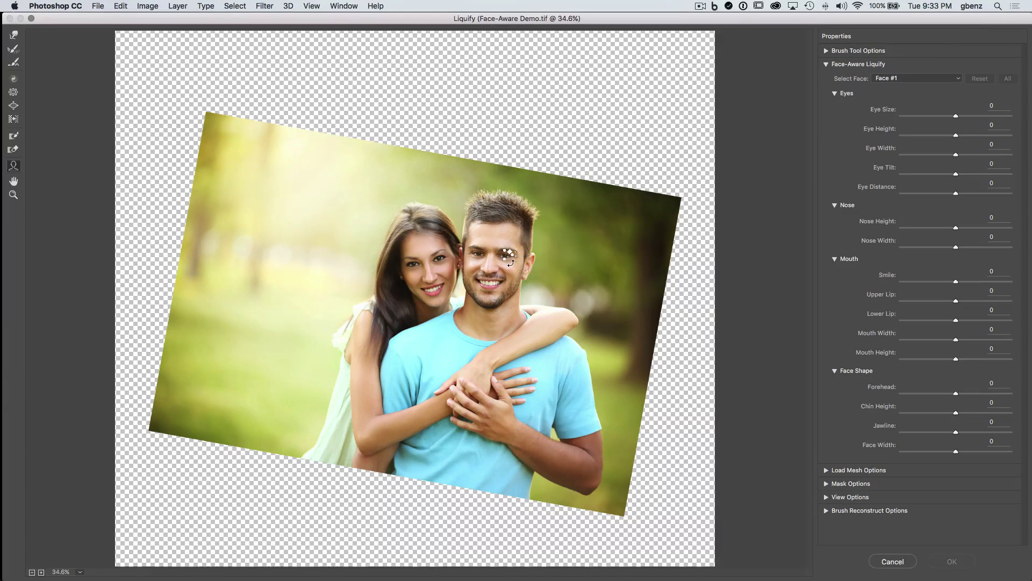
key("Escape")
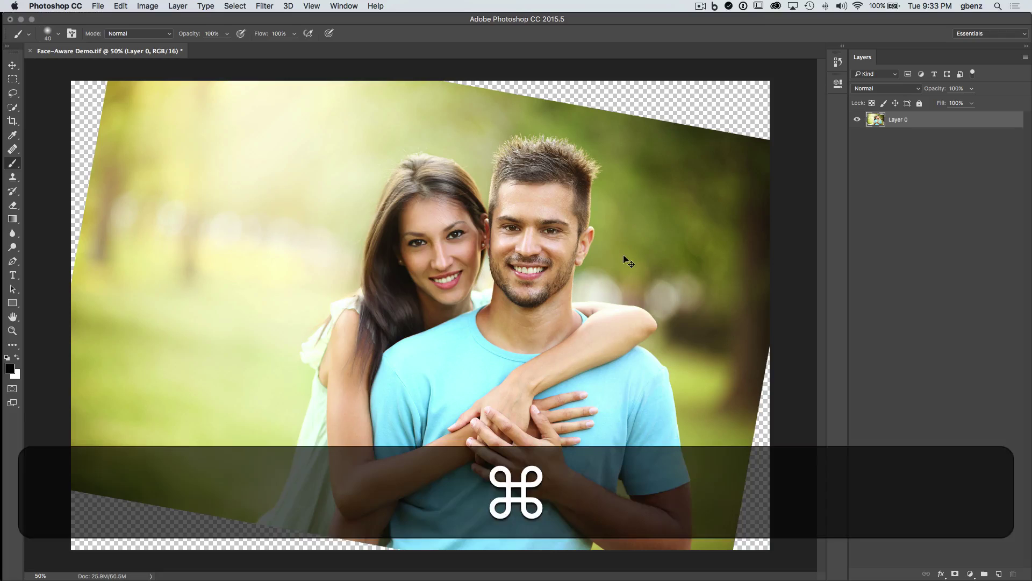
key("super+t")
left_click_drag(814, 305, 814, 236)
key("Return")
key("b")
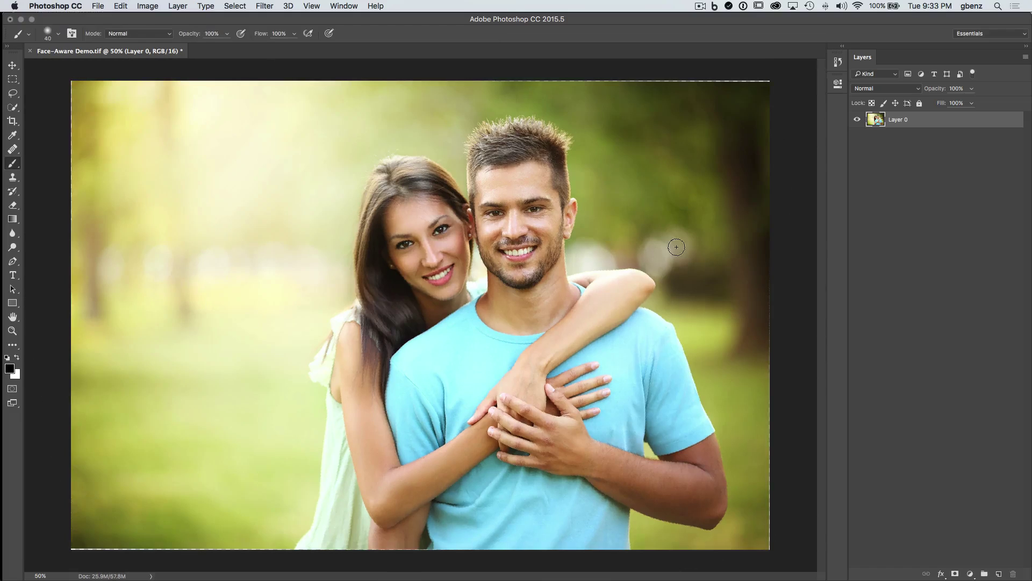